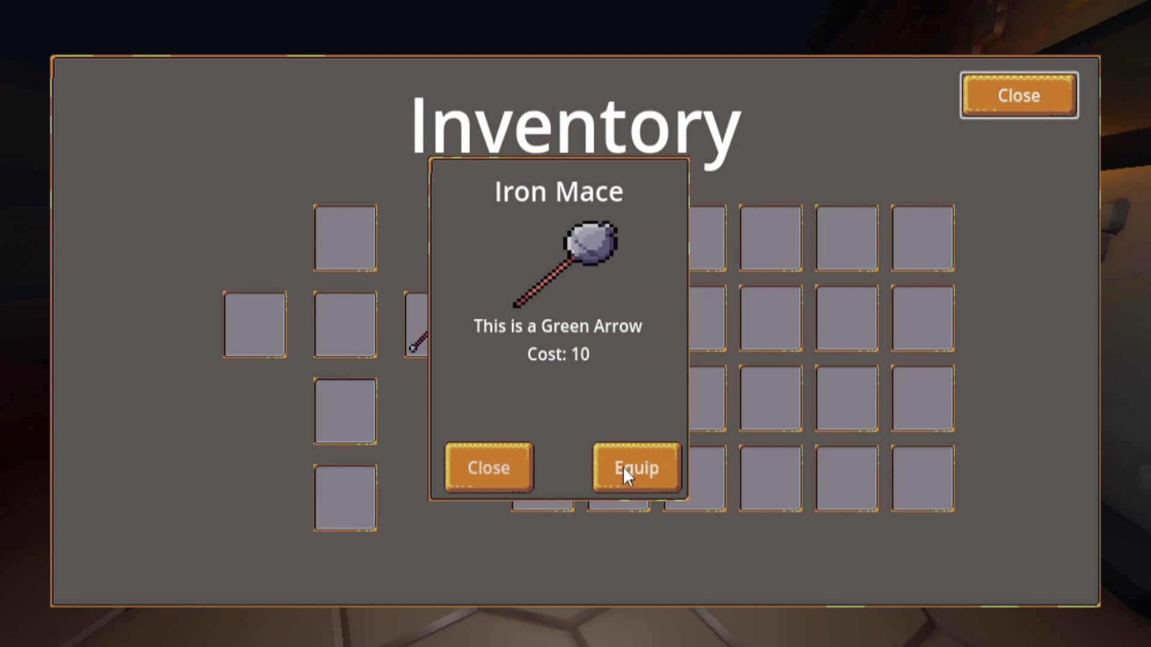
- Equip the Iron Mace from its item popup
{"action": "left_click", "coordinate": [625, 475]}
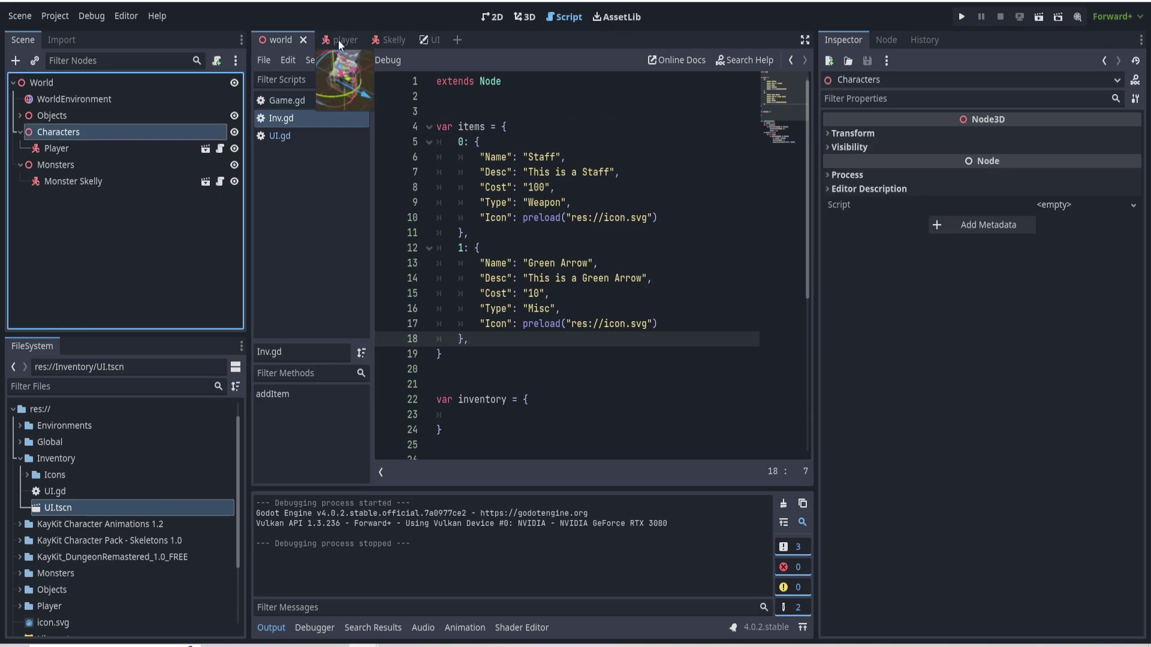
- In the UI scene, set the Inventory panel's RESET position keyframe to y -650, then run the project
{"action": "left_click", "coordinate": [493, 18]}
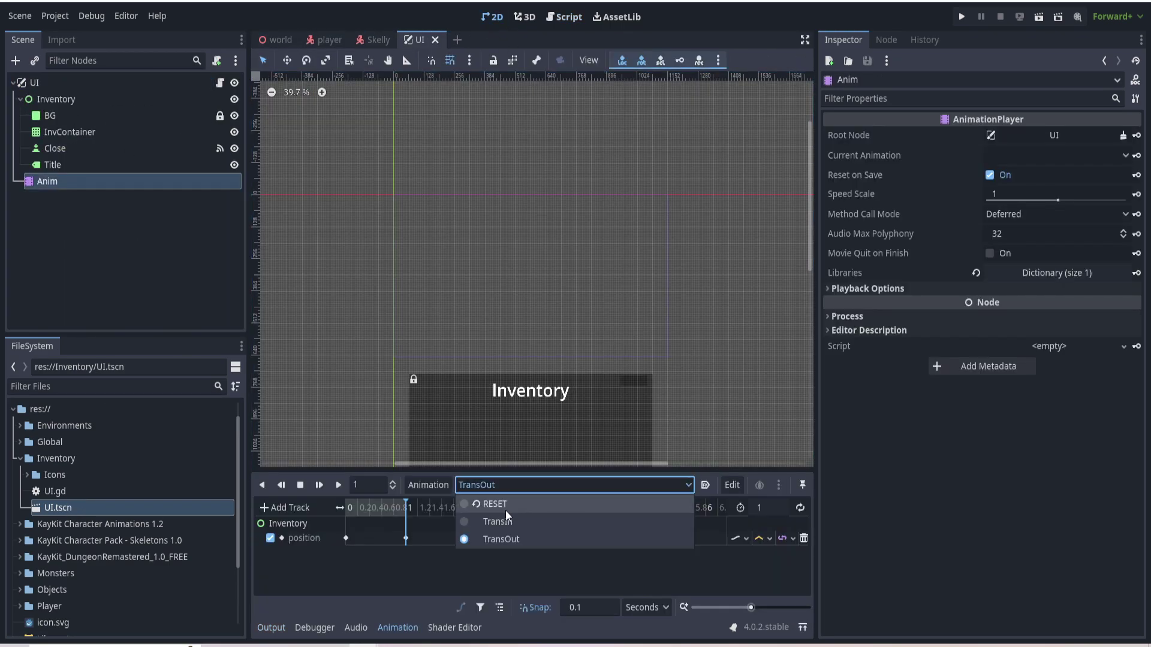
{"action": "left_click", "coordinate": [346, 537]}
{"action": "key", "text": "Return"}
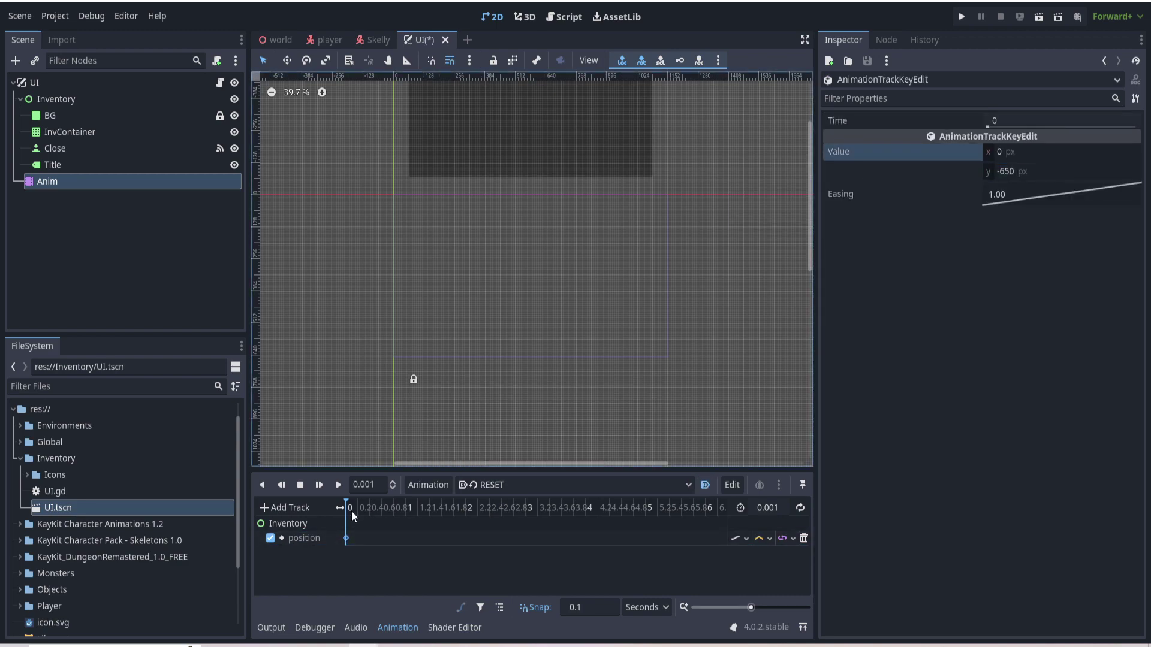
{"action": "key", "text": "F5"}
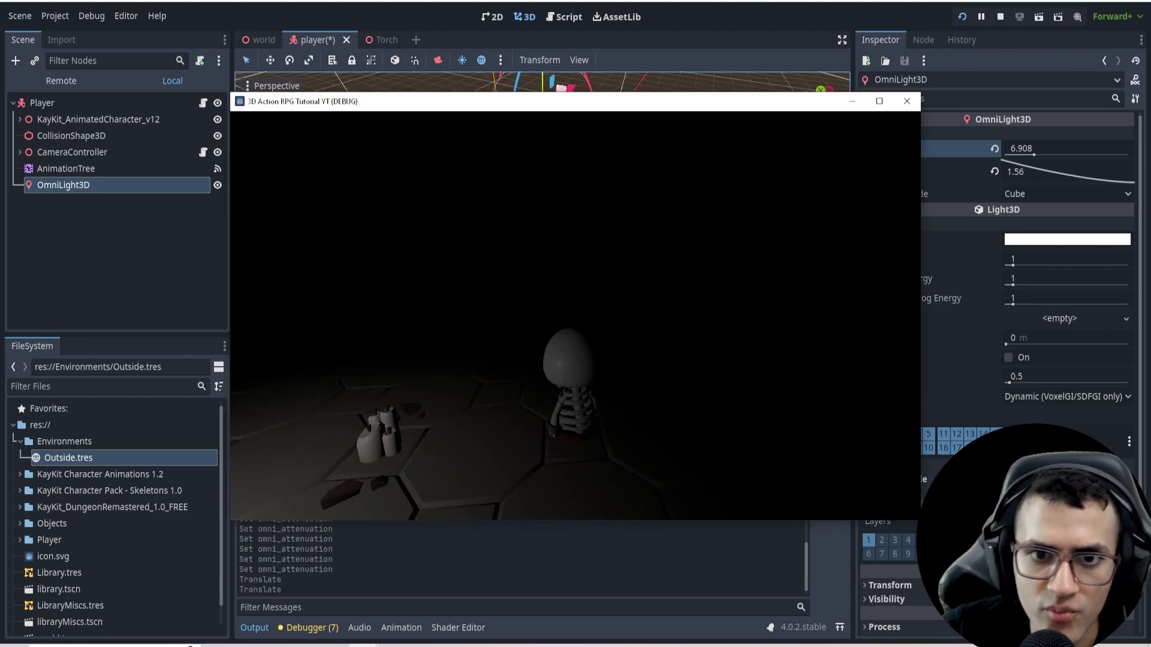
{"action": "key", "text": "F6"}
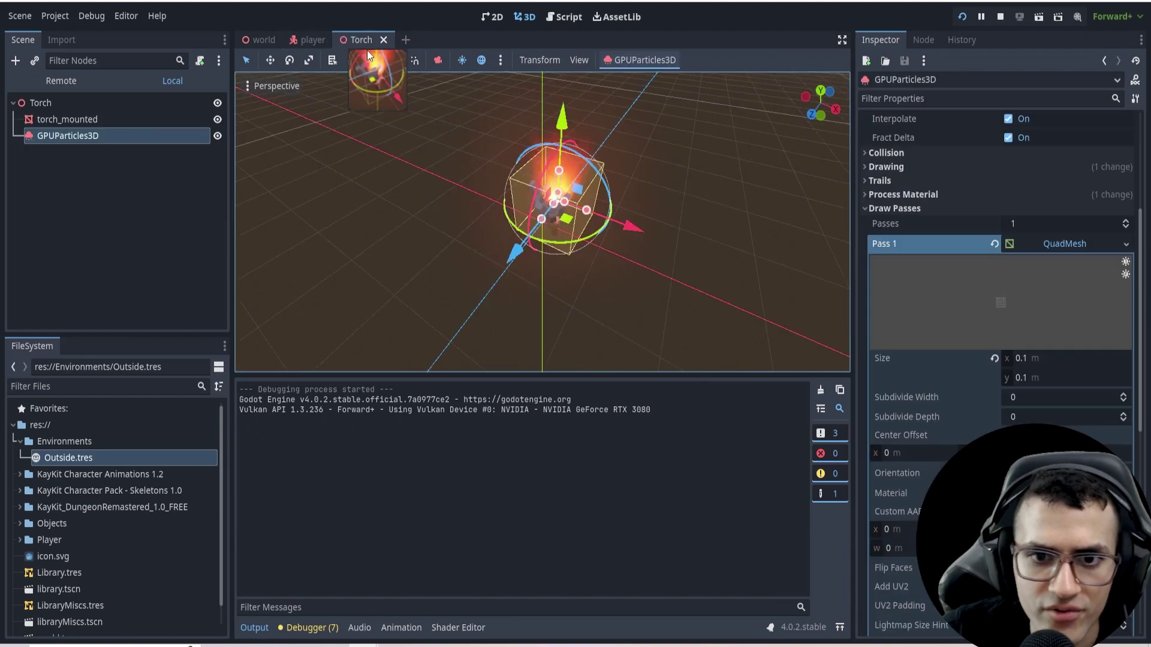
- Add a SpotLight3D to the Torch scene, raised above the torch and angled downward
{"action": "left_click", "coordinate": [16, 61]}
{"action": "type", "text": "light"}
{"action": "left_click", "coordinate": [486, 362]}
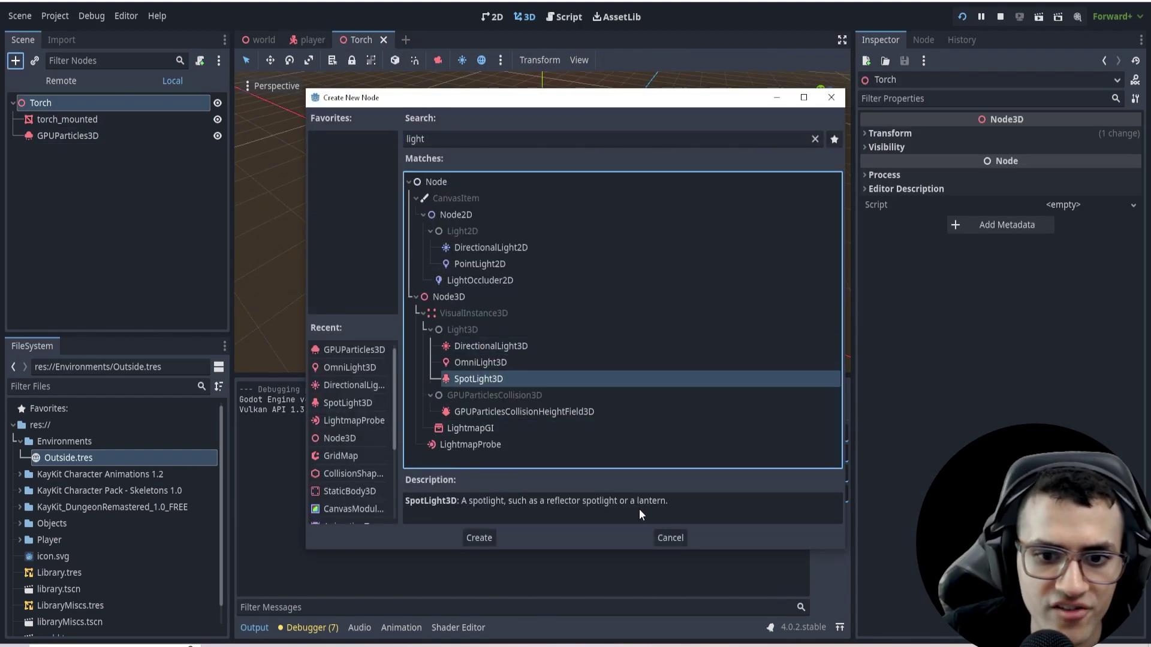
{"action": "left_click", "coordinate": [478, 537]}
{"action": "left_click_drag", "start_coordinate": [531, 155], "coordinate": [534, 90]}
{"action": "mouse_move", "coordinate": [580, 194]}
{"action": "left_mouse_down"}
{"action": "mouse_move", "coordinate": [539, 296]}
{"action": "mouse_move", "coordinate": [354, 316]}
{"action": "left_mouse_up"}
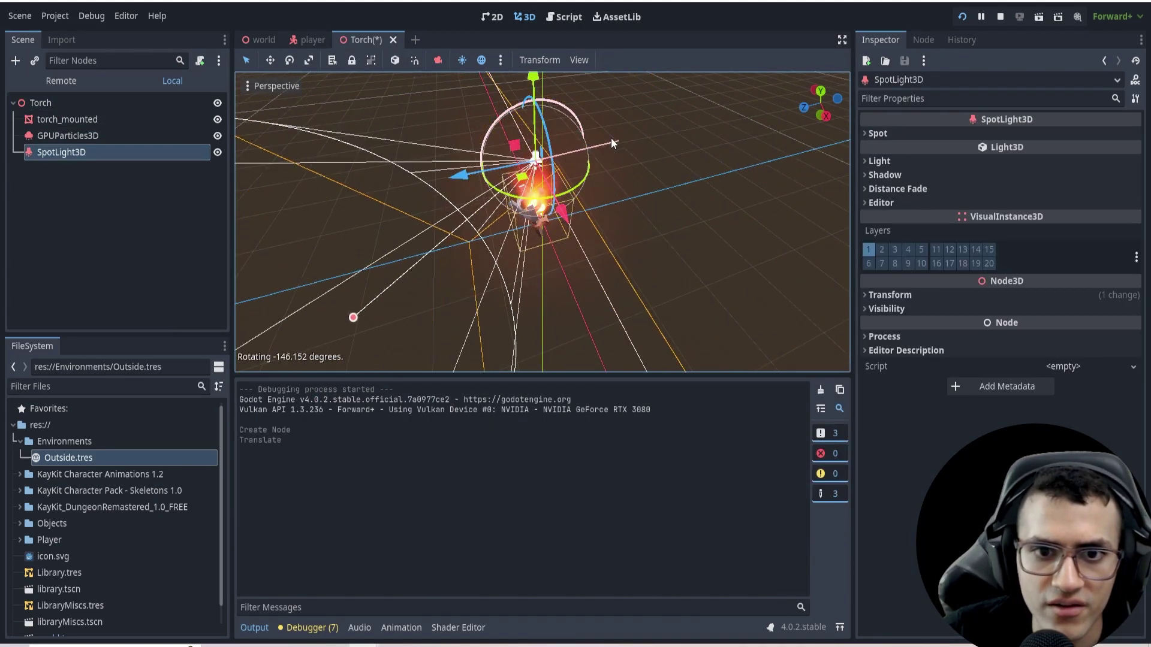
- Replace the spotlight with an OmniLight3D of range about 3.5 and save the Torch scene
{"action": "key", "text": "Delete"}
{"action": "key", "text": "ctrl+a"}
{"action": "type", "text": "omni"}
{"action": "key", "text": "Return"}
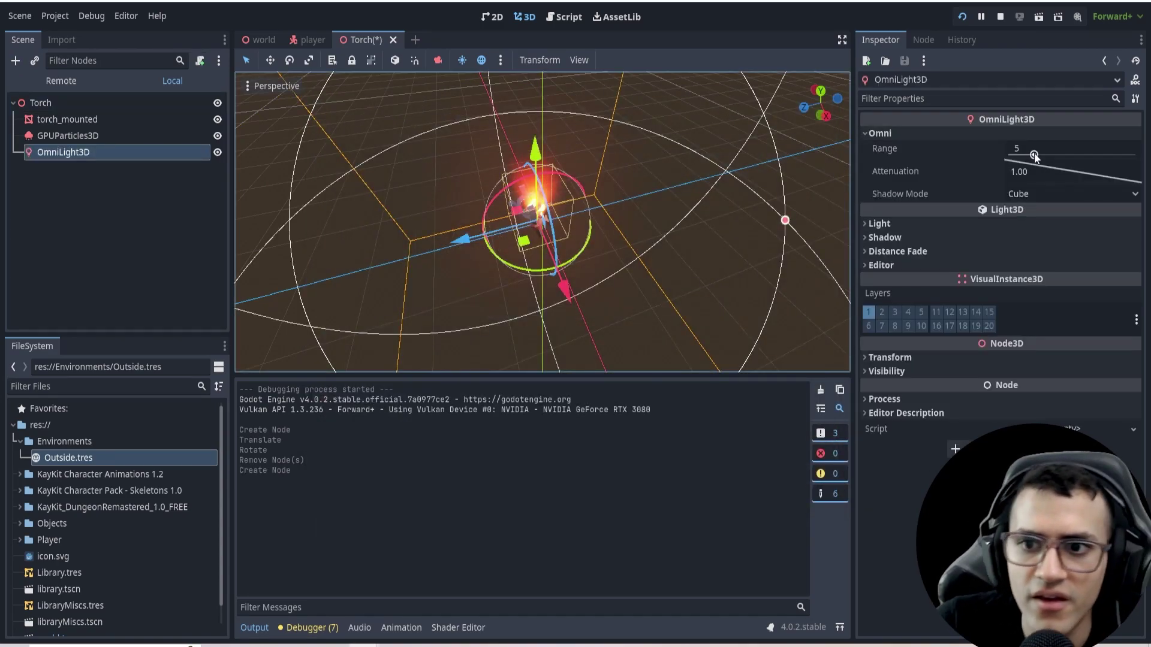
{"action": "left_click_drag", "start_coordinate": [1025, 149], "coordinate": [1061, 148]}
{"action": "key", "text": "ctrl+s"}
- Run the game to check the torch light, then select the torch in the world scene
{"action": "left_click", "coordinate": [605, 181]}
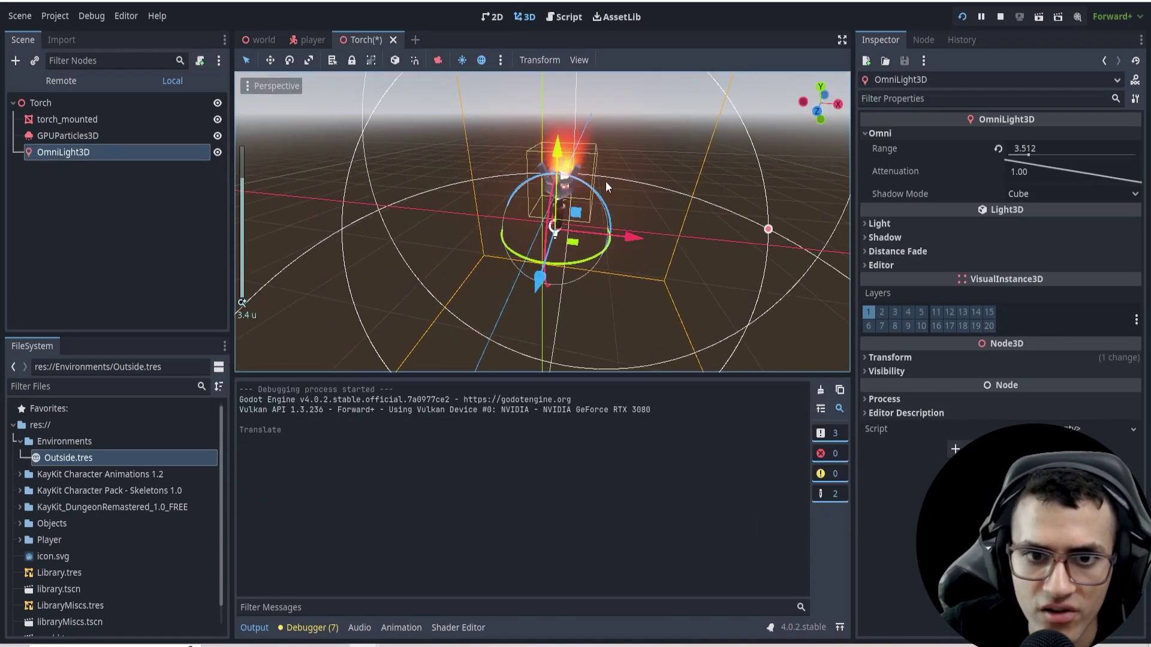
{"action": "key", "text": "F5"}
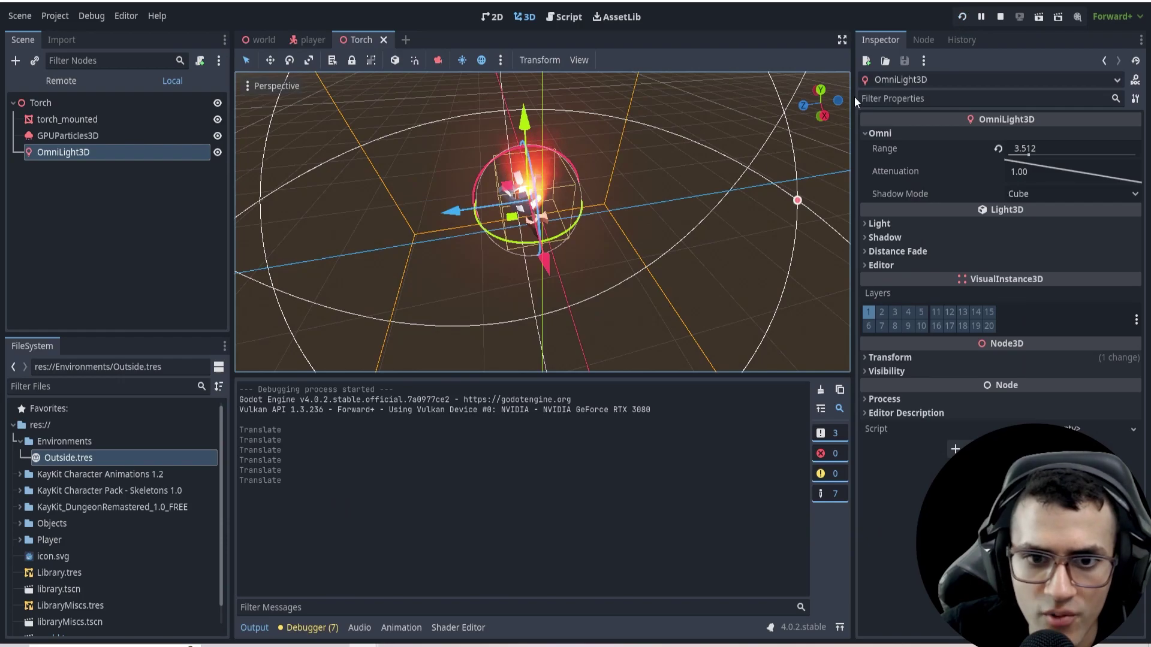
{"action": "key", "text": "alt+Tab"}
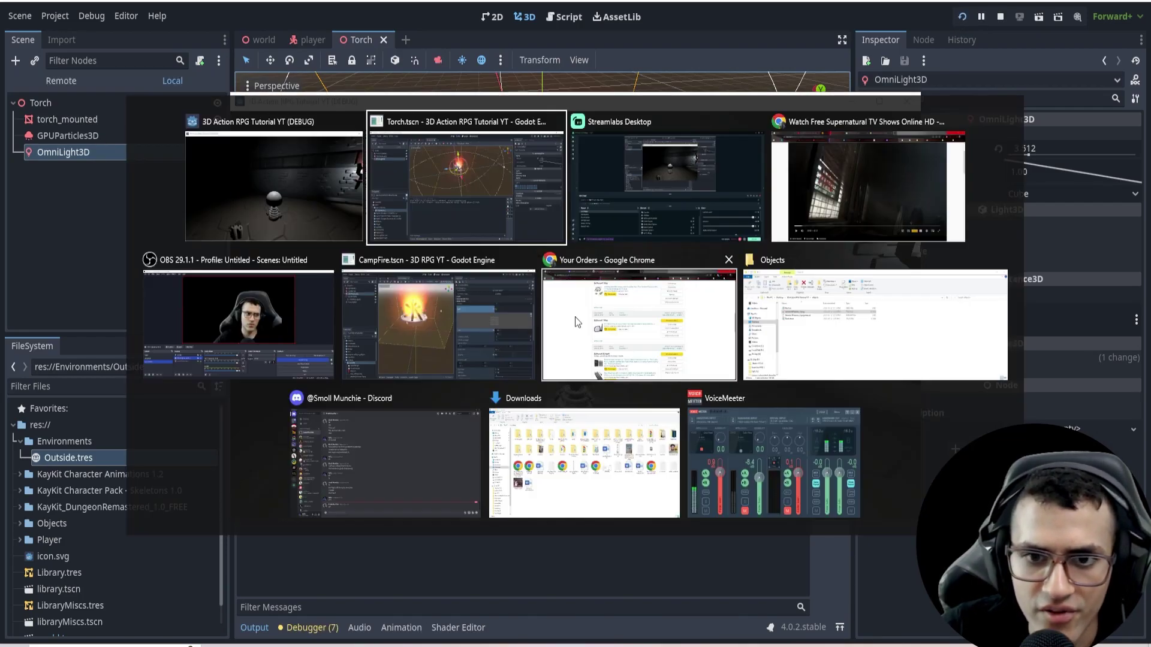
{"action": "left_click", "coordinate": [609, 266]}
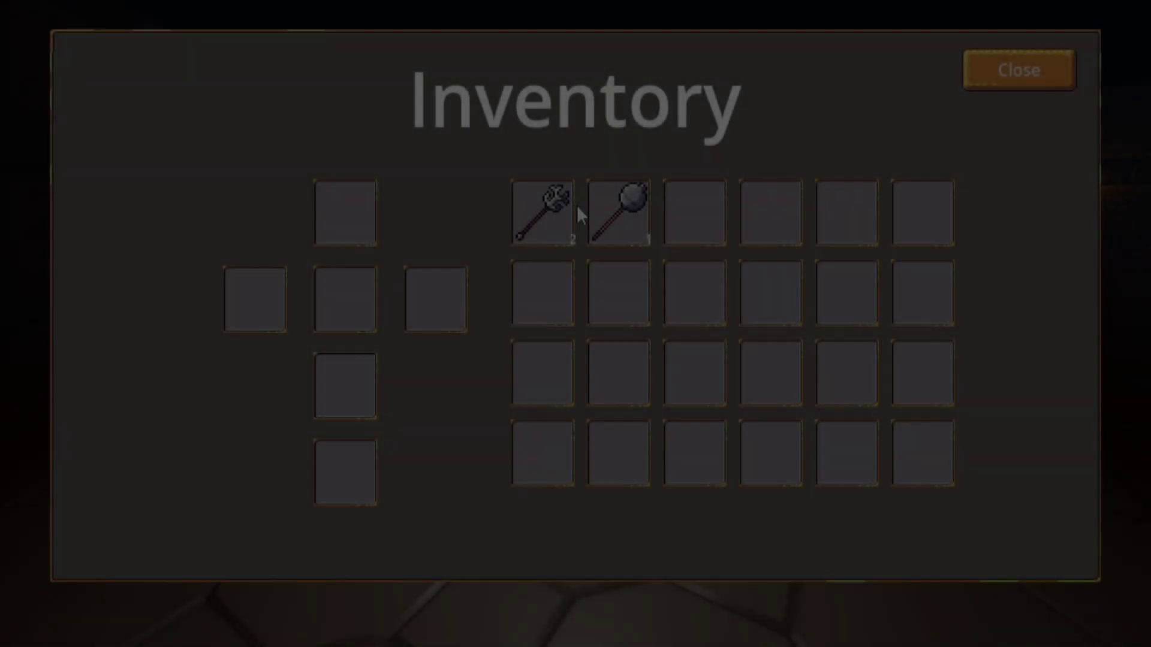
- Equip the Staff and close the inventory
{"action": "left_click", "coordinate": [576, 205]}
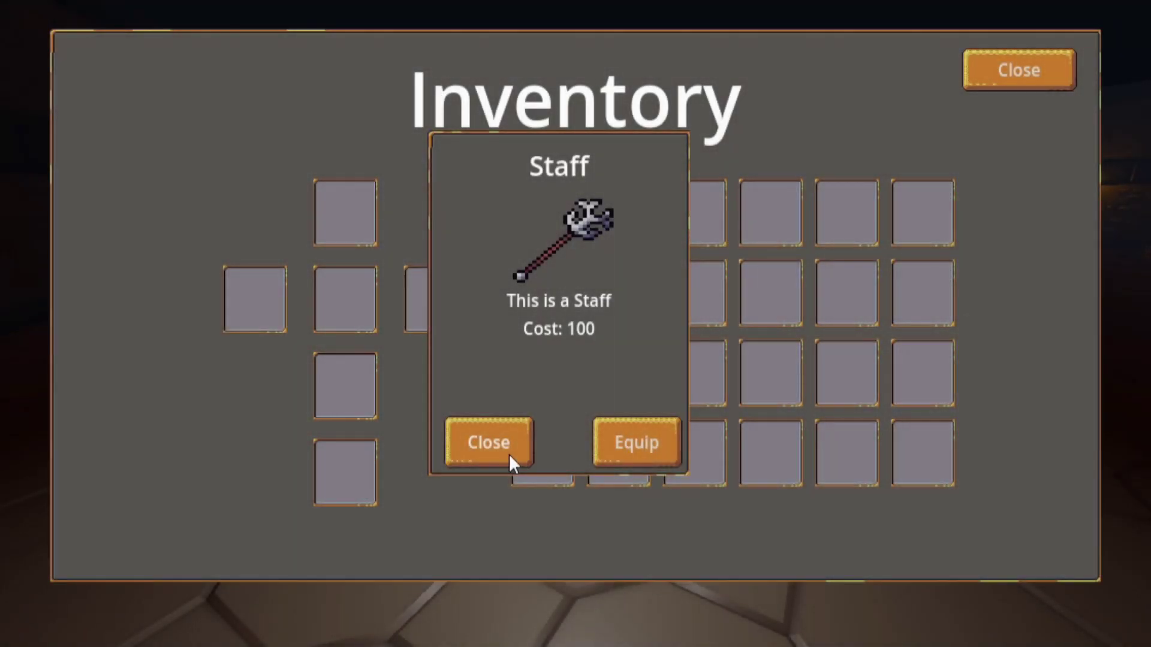
{"action": "left_click", "coordinate": [604, 441]}
{"action": "left_click", "coordinate": [1018, 70]}
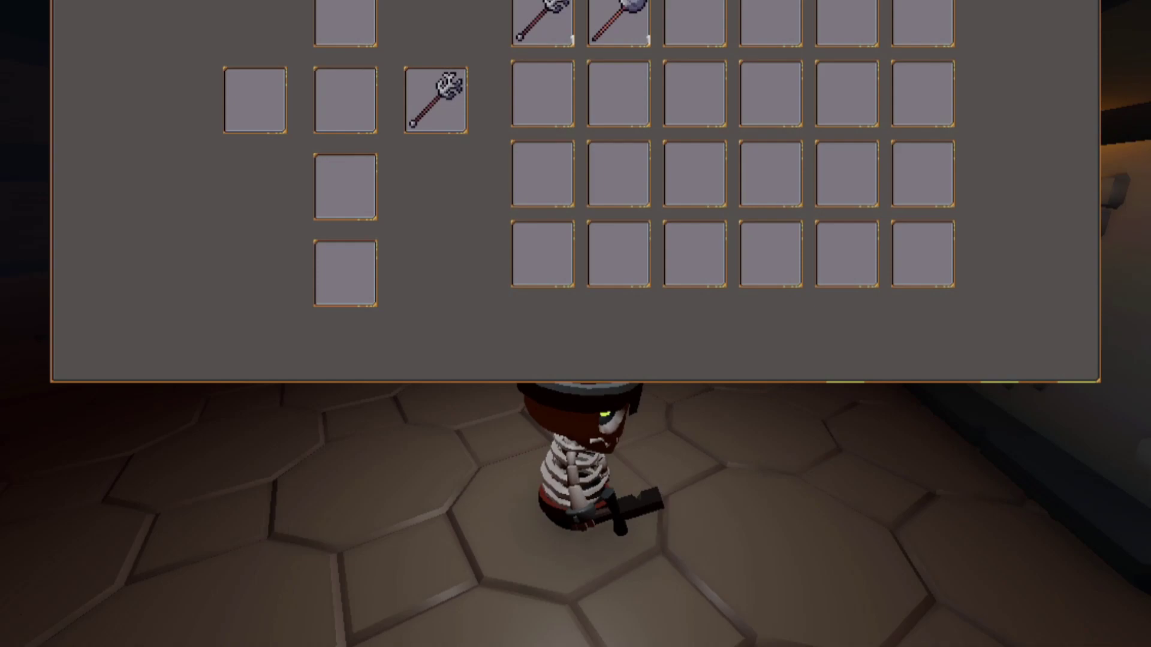
- Walk the skeleton up the stairs, through the corridor and around the torch-lit room
{"action": "key", "text": "w"}
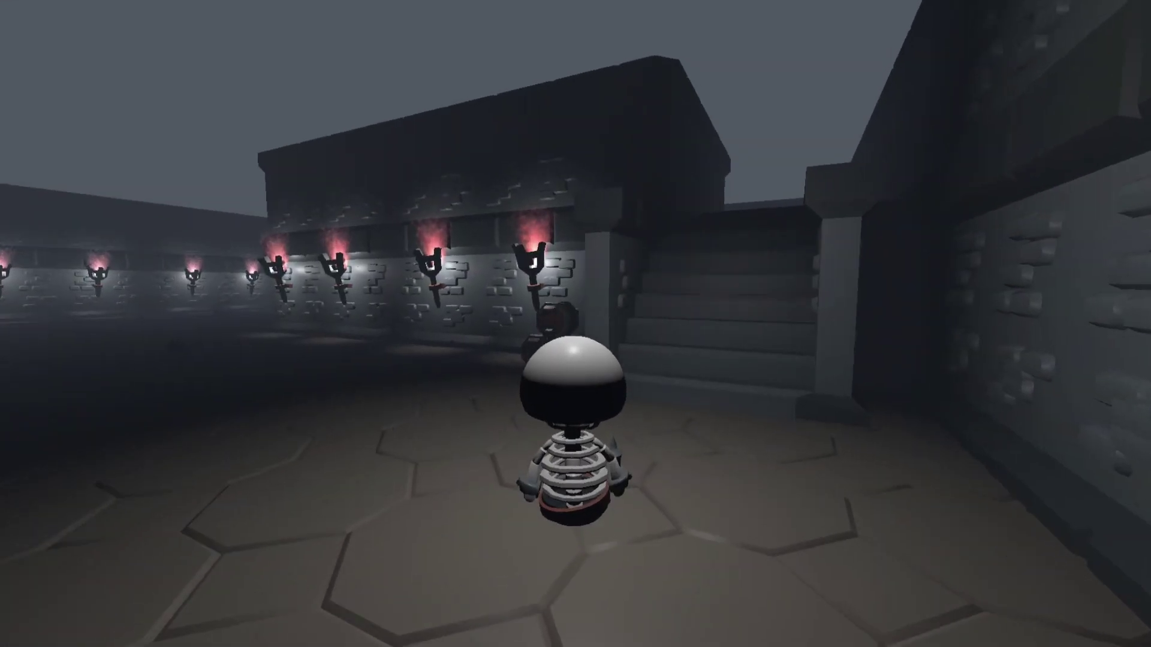
{"action": "key", "text": "w"}
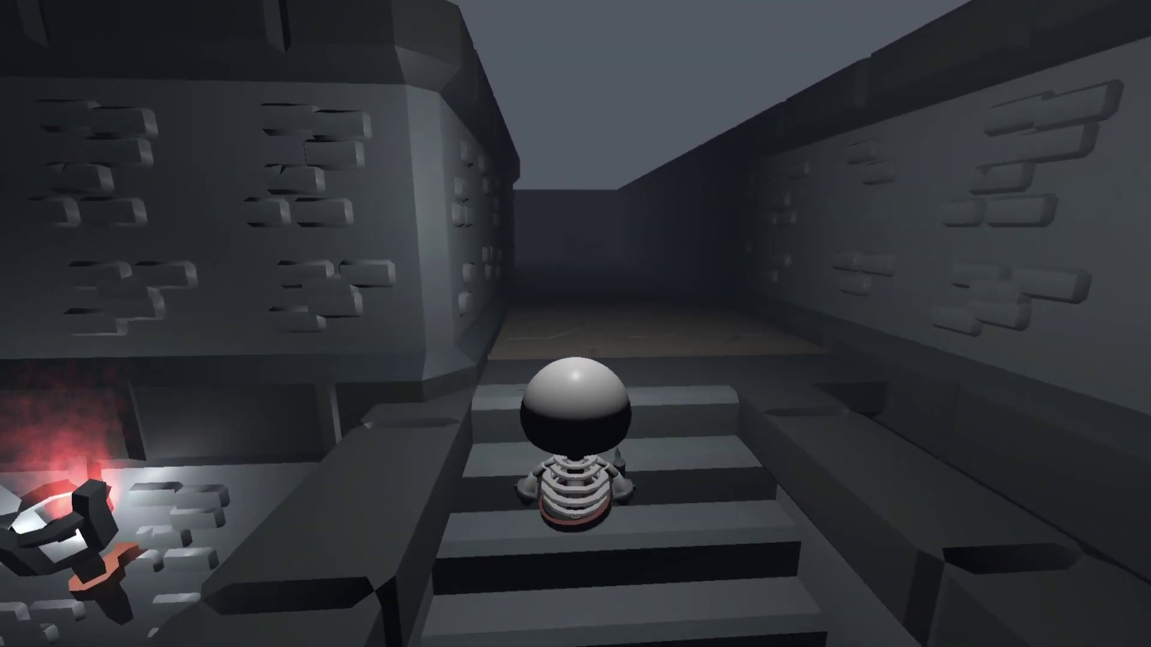
{"action": "key", "text": "w"}
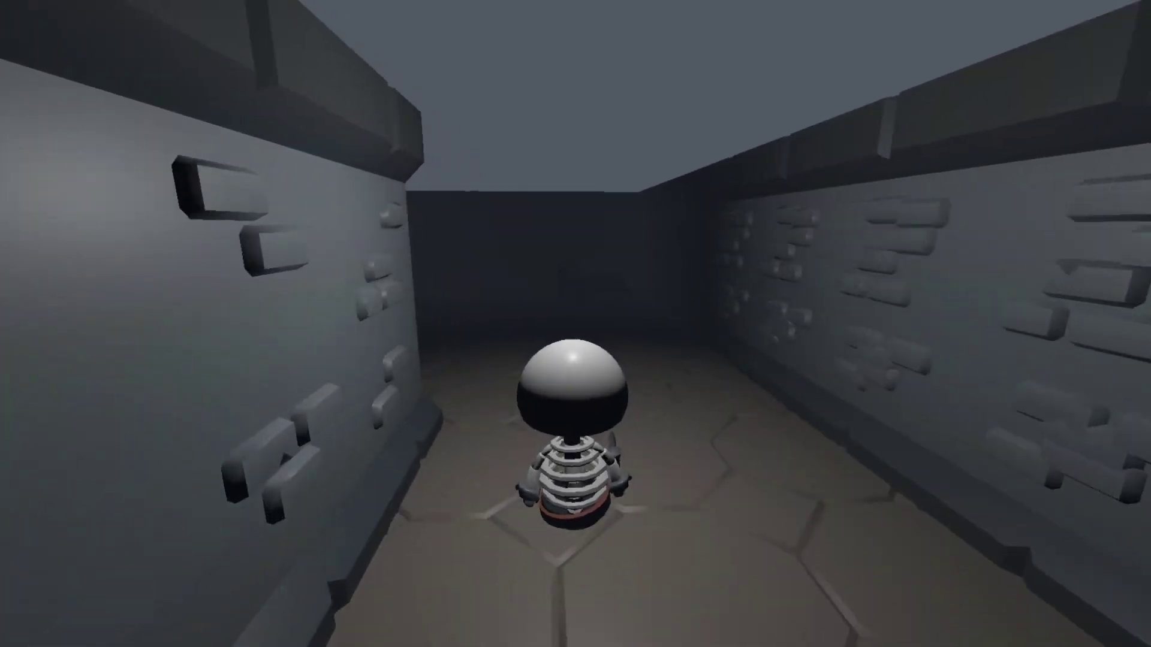
{"action": "key", "text": "w"}
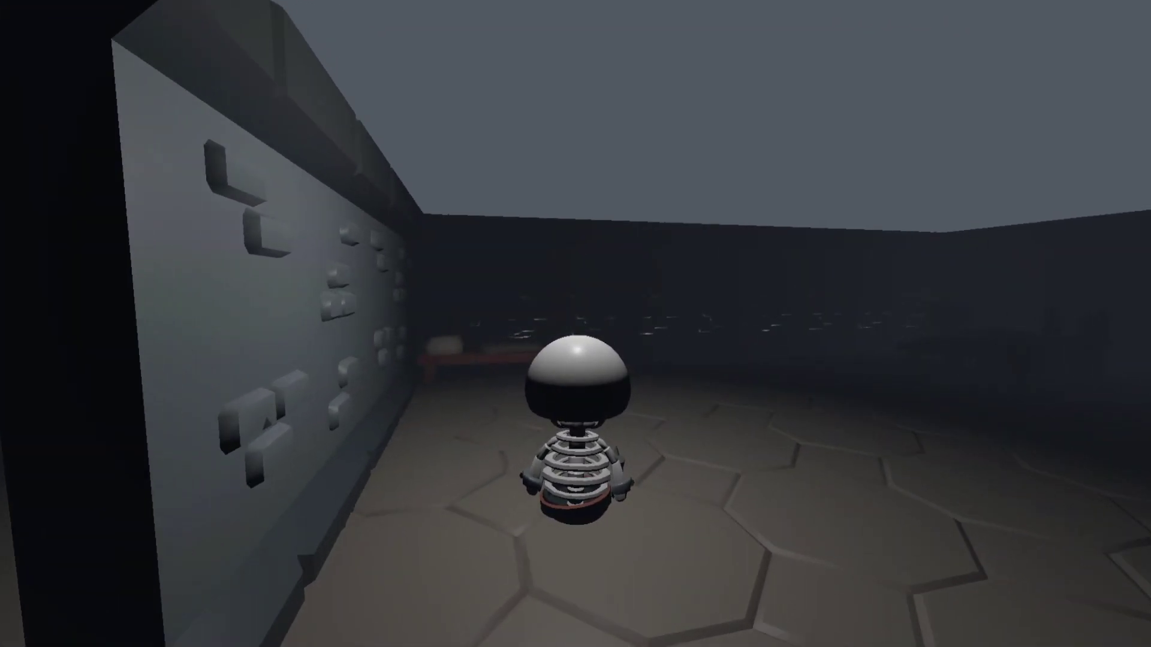
{"action": "key", "text": "w"}
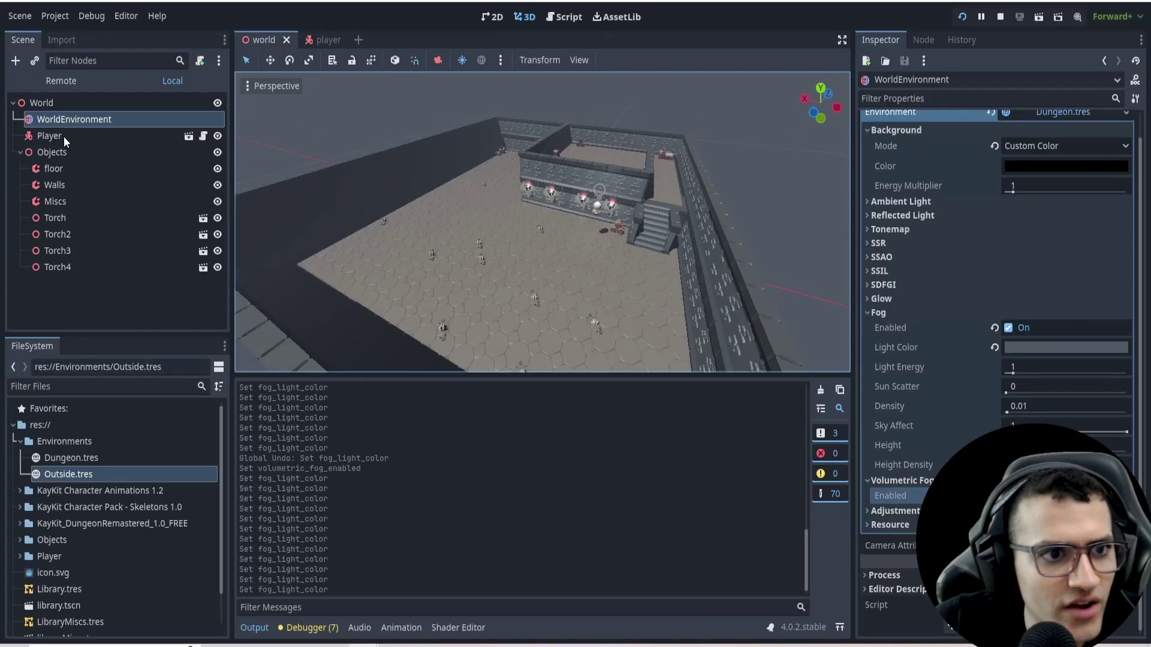
- Adjust the fog light colour and preview the foggy dungeon in the running game
{"action": "left_click", "coordinate": [1022, 350]}
{"action": "left_click", "coordinate": [953, 51]}
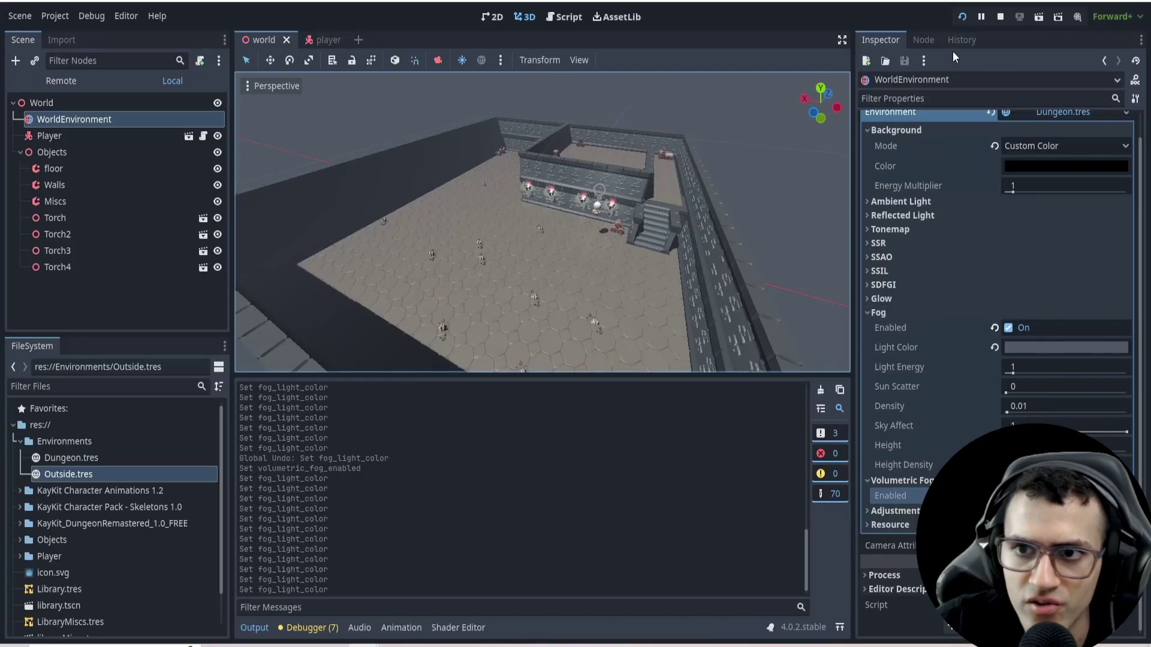
{"action": "left_click", "coordinate": [961, 16]}
{"action": "key", "text": "Escape"}
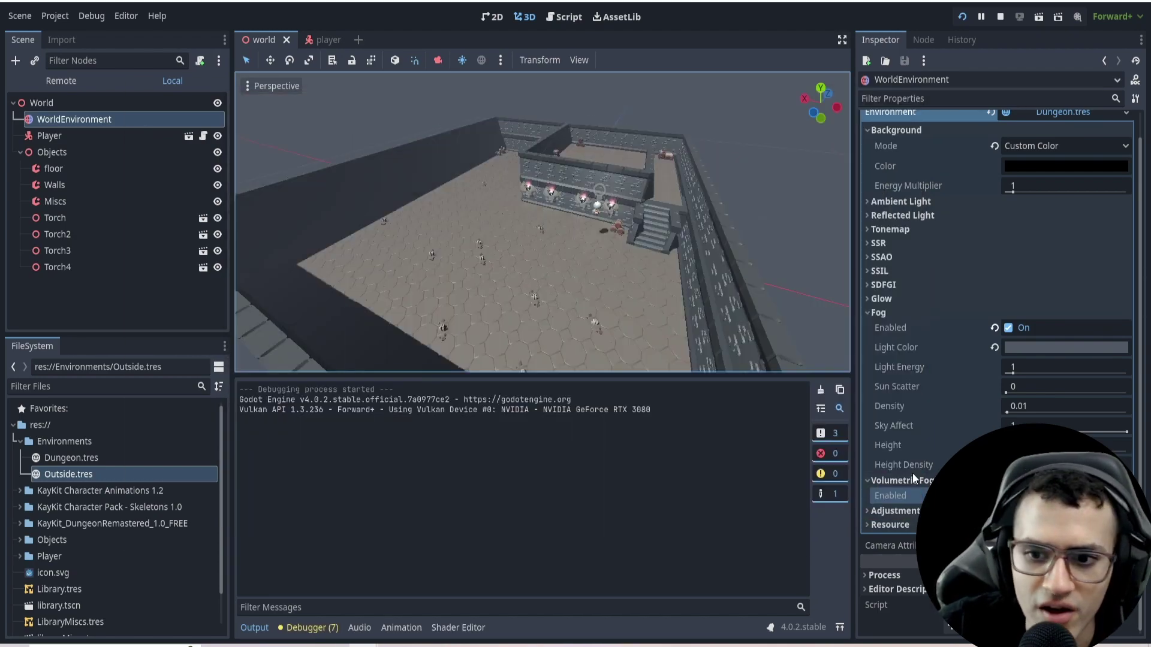
{"action": "left_click", "coordinate": [877, 330]}
- Add an Area3D with a CapsuleShape3D CollisionShape3D under the player's HandSlotRight
{"action": "left_click", "coordinate": [322, 39]}
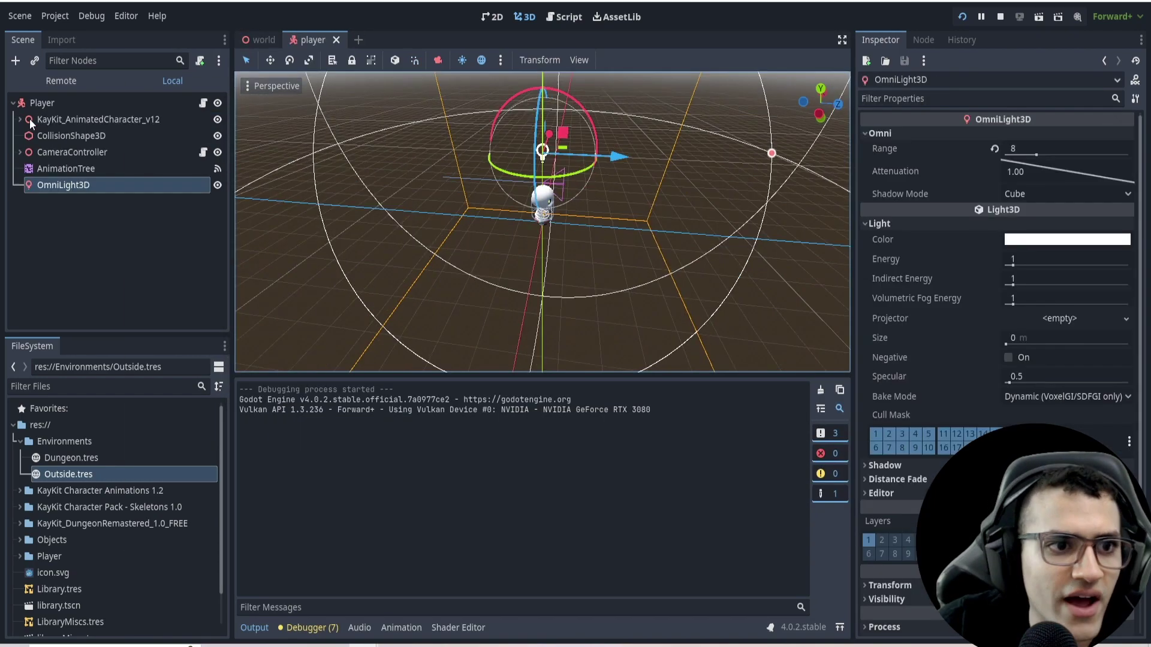
{"action": "left_click", "coordinate": [87, 250]}
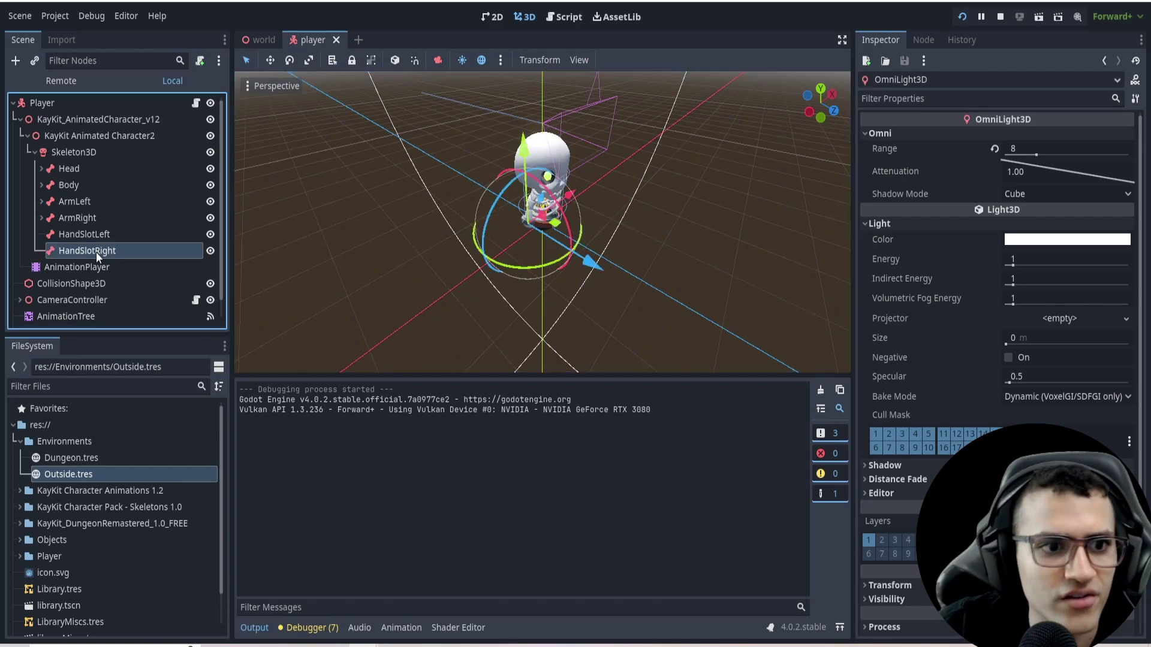
{"action": "scroll", "coordinate": [527, 219], "scroll_direction": "up", "scroll_amount": 2}
{"action": "key", "text": "ctrl+a"}
{"action": "type", "text": "area3d"}
{"action": "key", "text": "Return"}
{"action": "key", "text": "ctrl+a"}
{"action": "type", "text": "collisionshape3d"}
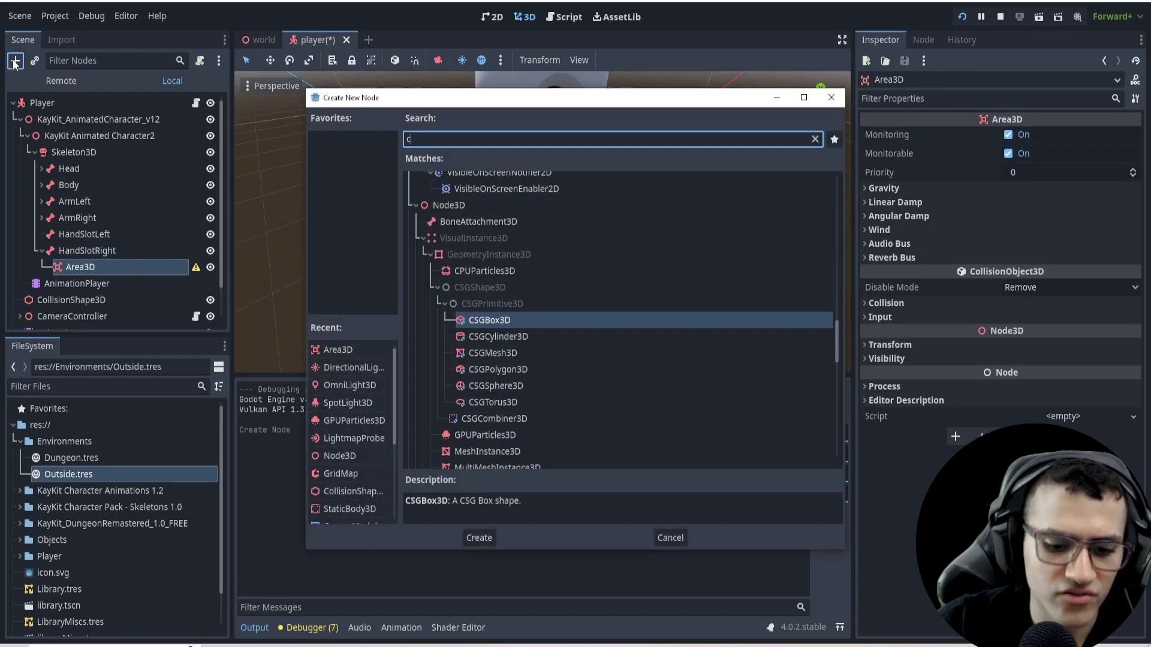
{"action": "key", "text": "Return"}
{"action": "left_click", "coordinate": [1013, 130]}
{"action": "left_click", "coordinate": [1038, 205]}
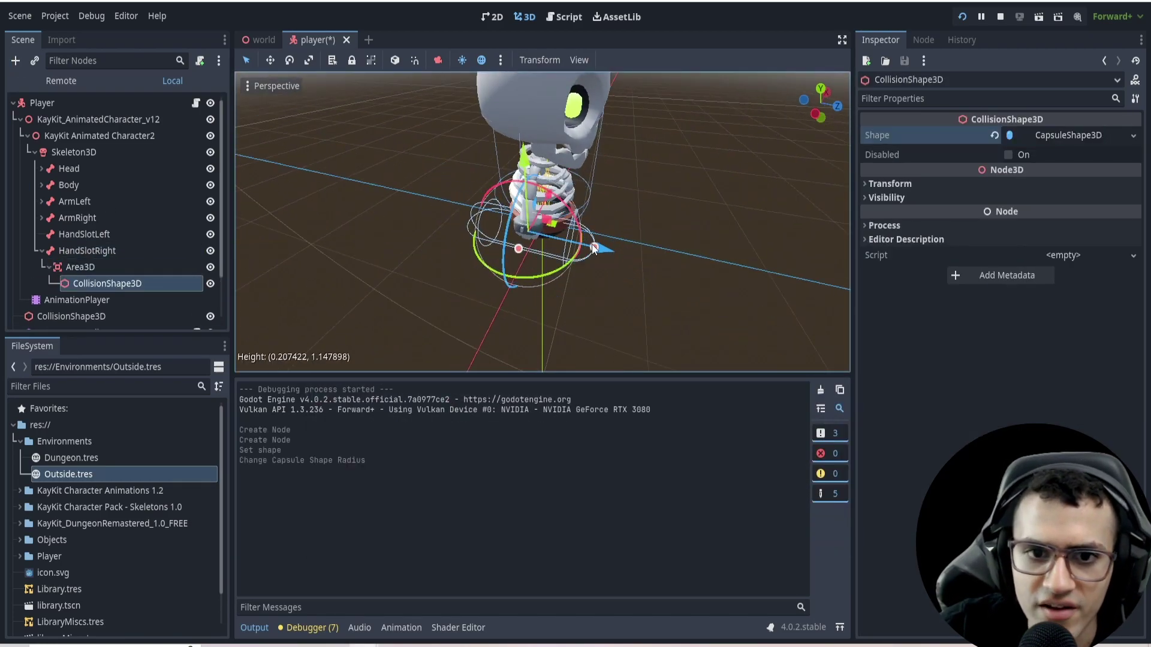
- Drop sword_broken_half.glb under Area3D, make it local, and delete its empty wrapper node
{"action": "left_click", "coordinate": [99, 385]}
{"action": "type", "text": "sword"}
{"action": "scroll", "coordinate": [135, 540], "scroll_direction": "down", "scroll_amount": 3}
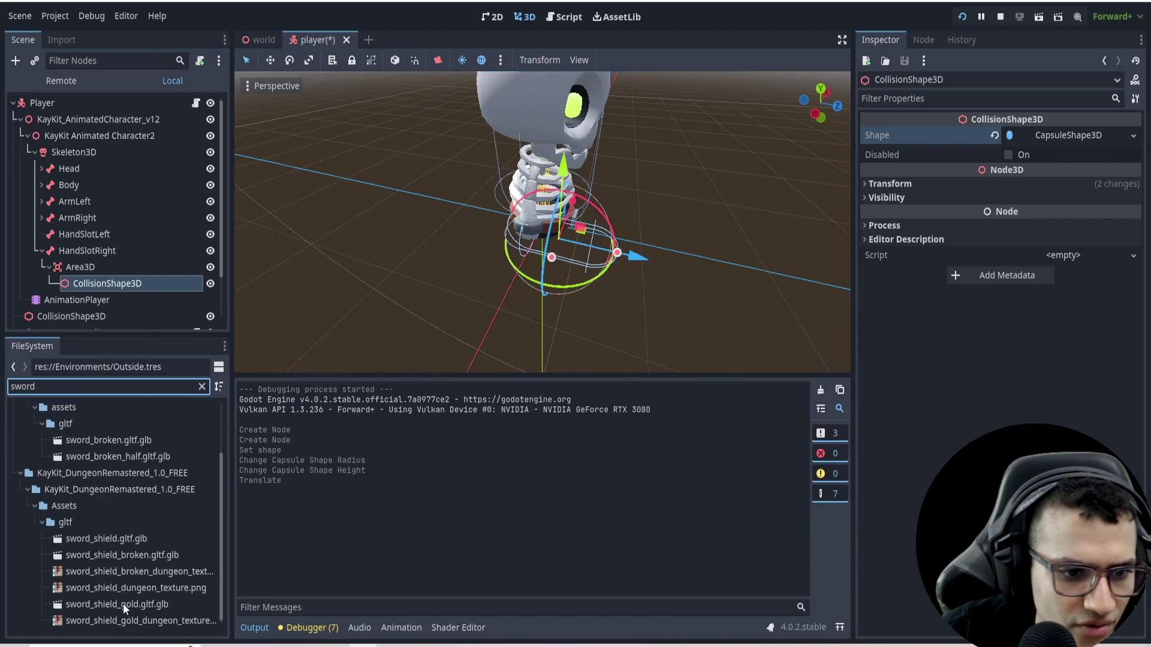
{"action": "left_click_drag", "start_coordinate": [124, 604], "coordinate": [190, 559]}
{"action": "scroll", "coordinate": [135, 504], "scroll_direction": "up", "scroll_amount": 2}
{"action": "left_click_drag", "start_coordinate": [108, 498], "coordinate": [549, 293]}
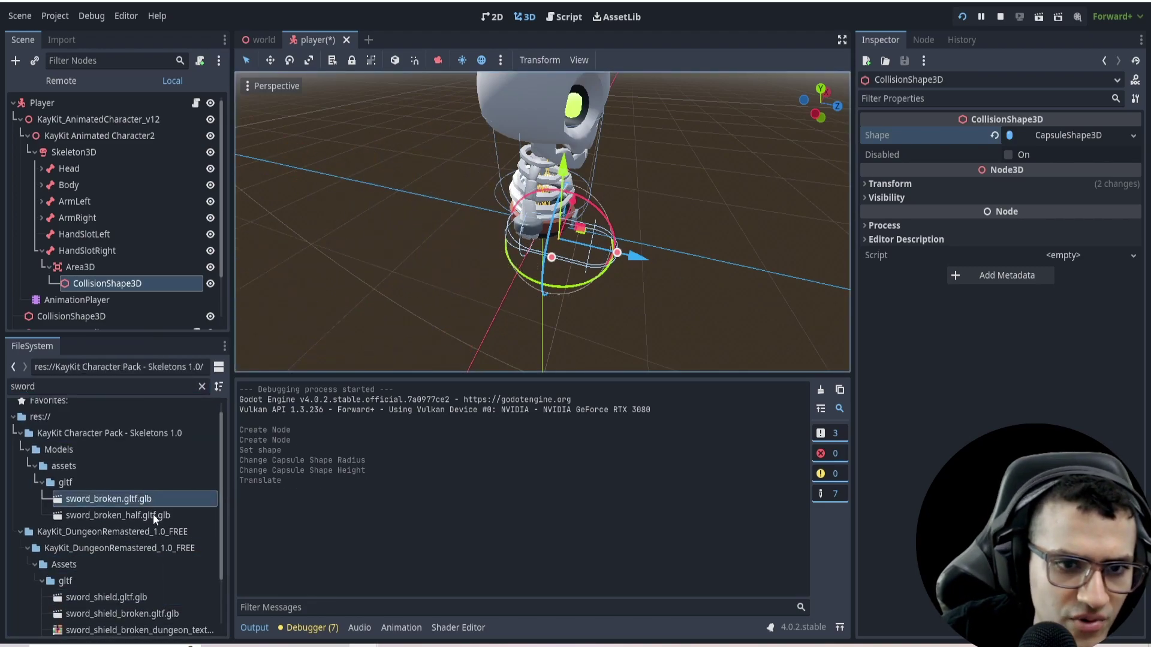
{"action": "left_click_drag", "start_coordinate": [419, 266], "coordinate": [169, 481]}
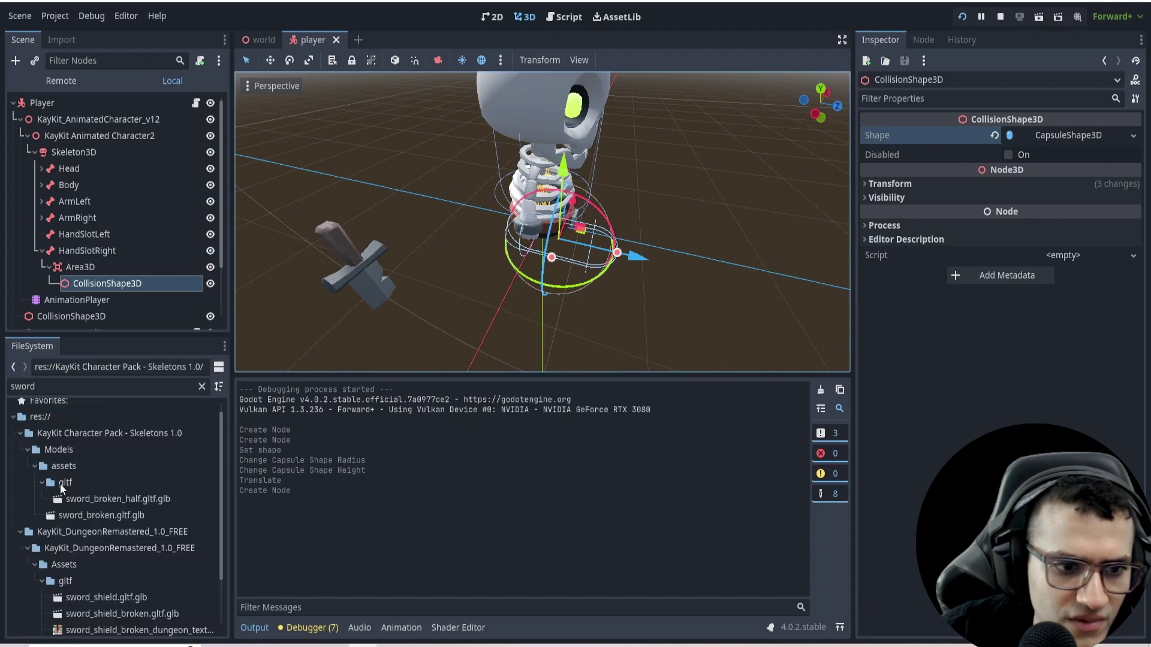
{"action": "left_click_drag", "start_coordinate": [90, 315], "coordinate": [99, 203]}
{"action": "right_click", "coordinate": [111, 228]}
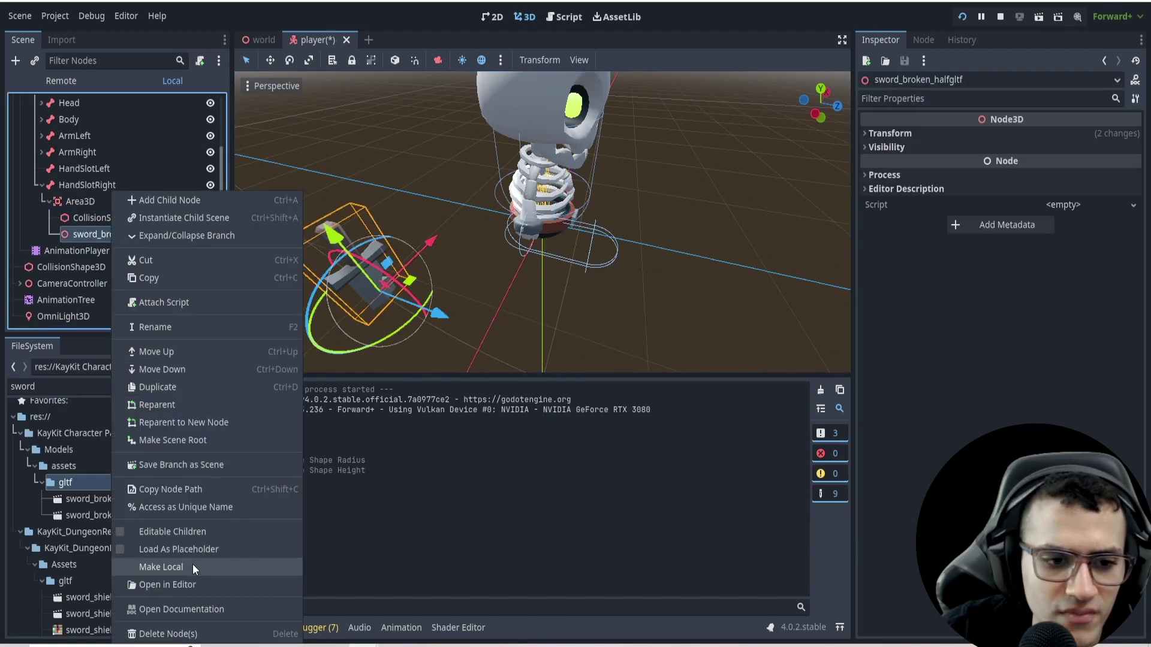
{"action": "left_click", "coordinate": [193, 564]}
{"action": "left_click_drag", "start_coordinate": [117, 251], "coordinate": [100, 220]}
{"action": "key", "text": "Delete"}
{"action": "left_click", "coordinate": [164, 234]}
- Reset the sword's position and rotation so it sits at the hand
{"action": "left_click", "coordinate": [890, 349]}
{"action": "left_click", "coordinate": [1136, 362]}
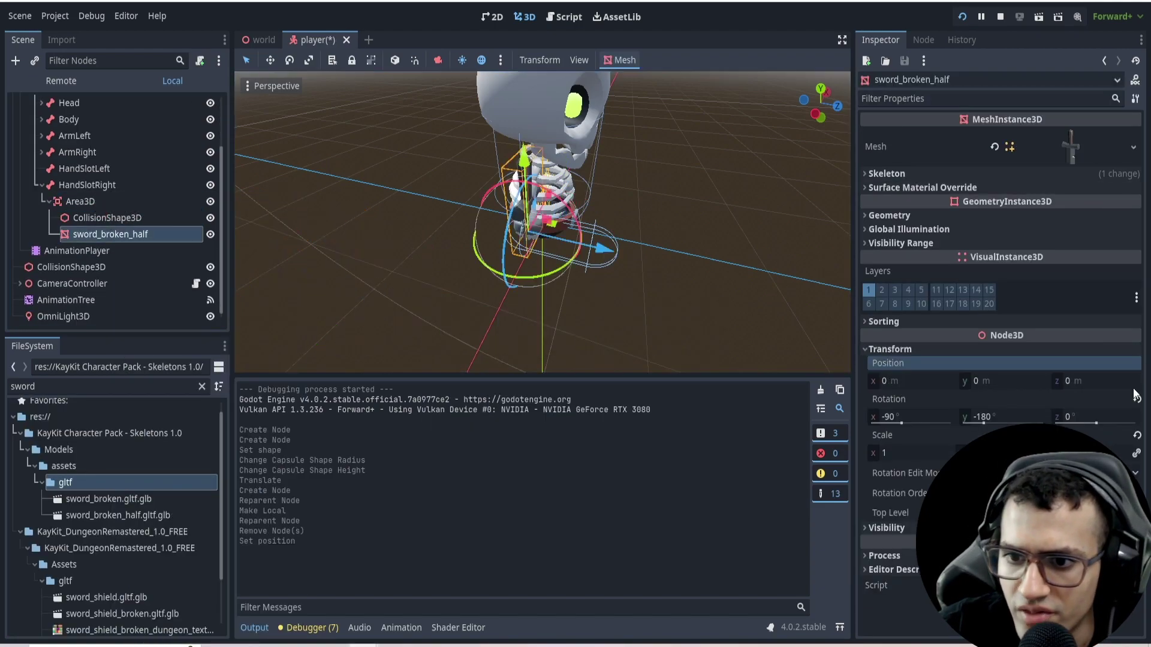
{"action": "left_click", "coordinate": [1136, 398]}
{"action": "scroll", "coordinate": [612, 248], "scroll_direction": "up", "scroll_amount": 3}
{"action": "left_click_drag", "start_coordinate": [523, 210], "coordinate": [506, 202]}
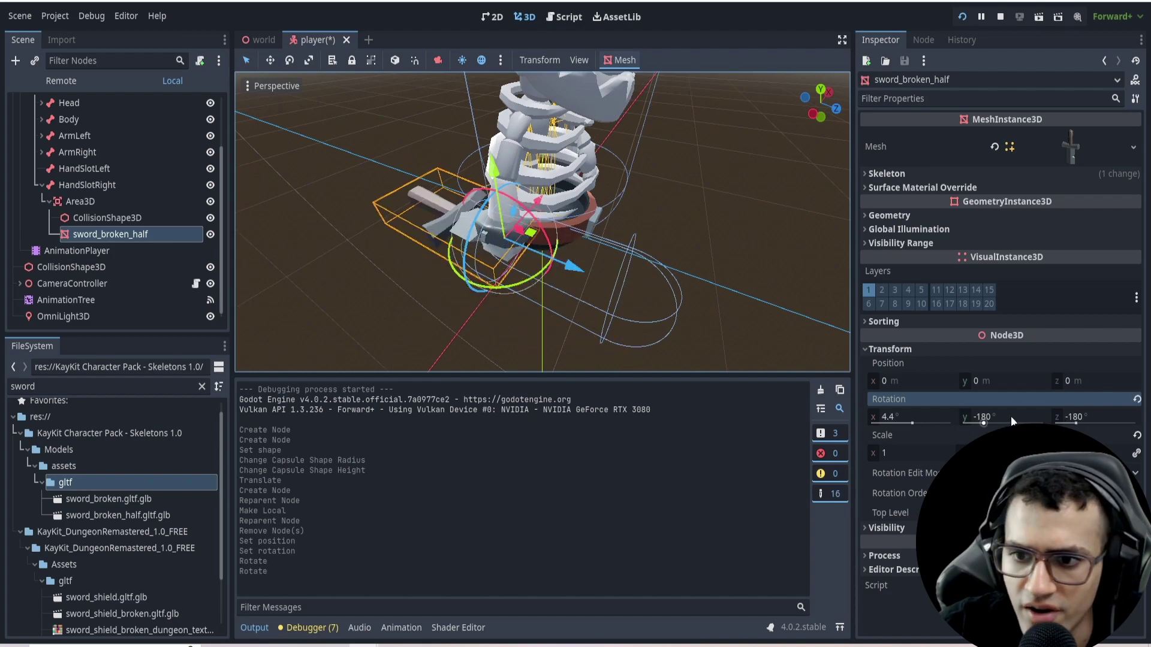
{"action": "type", "text": "0"}
{"action": "left_click", "coordinate": [1136, 399]}
- Set the sword's Y rotation to 90, after trying and undoing a Z rotation of 180
{"action": "left_click", "coordinate": [1079, 416]}
{"action": "type", "text": "180"}
{"action": "key", "text": "Return"}
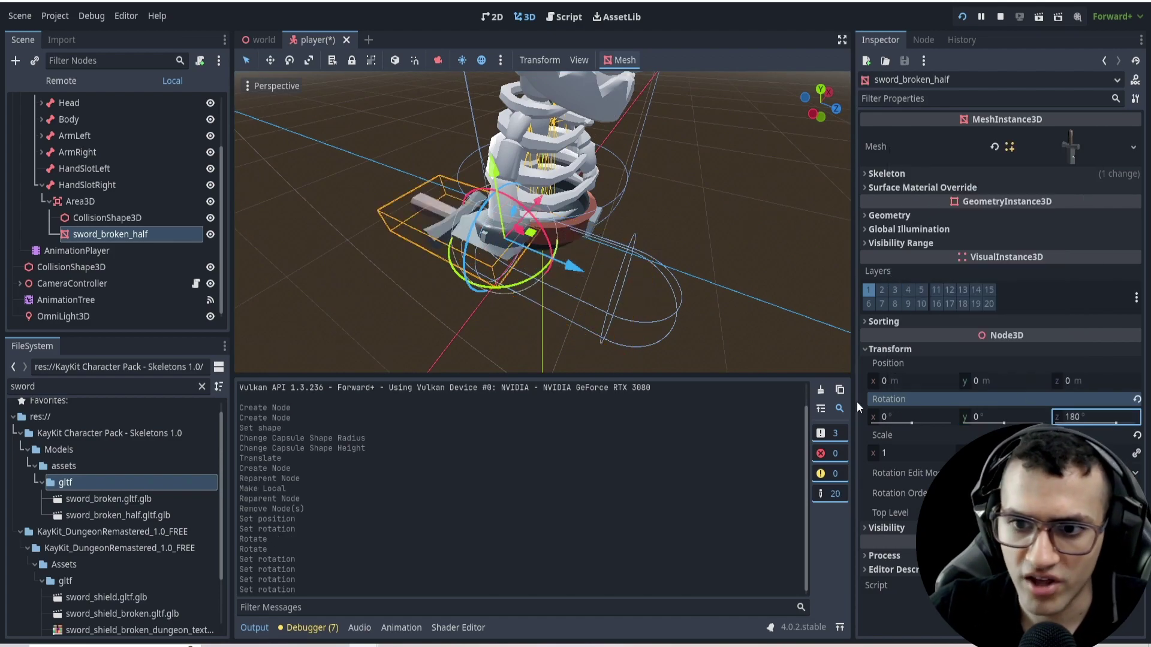
{"action": "key", "text": "ctrl+z"}
{"action": "left_click", "coordinate": [1003, 417]}
{"action": "type", "text": "90"}
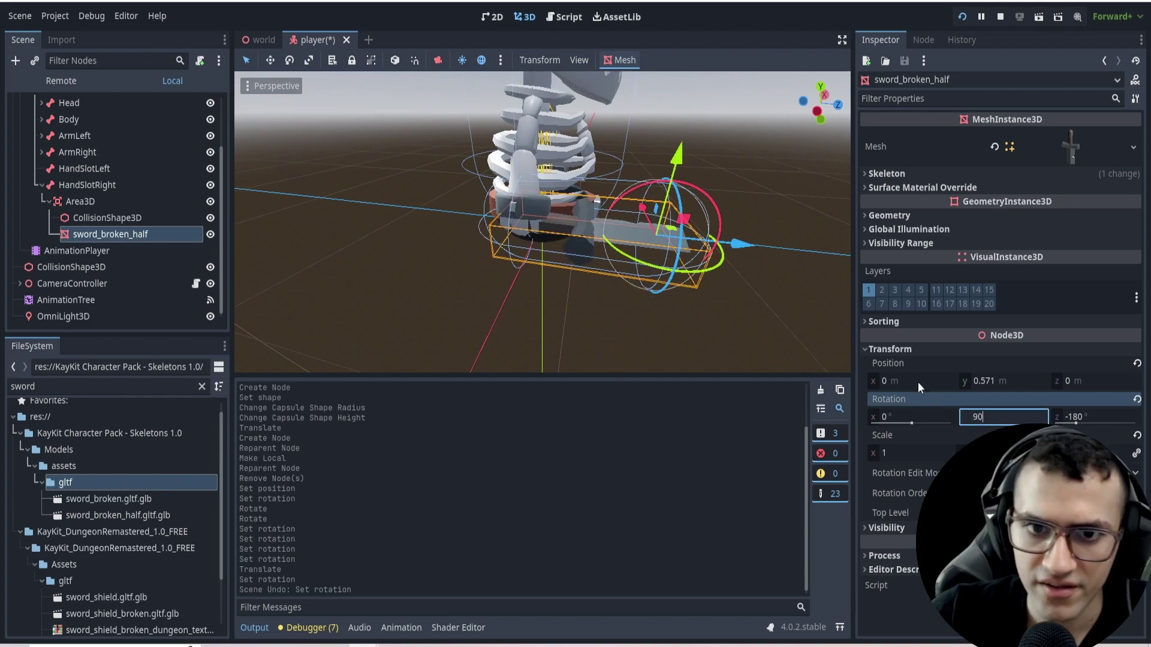
{"action": "key", "text": "Return"}
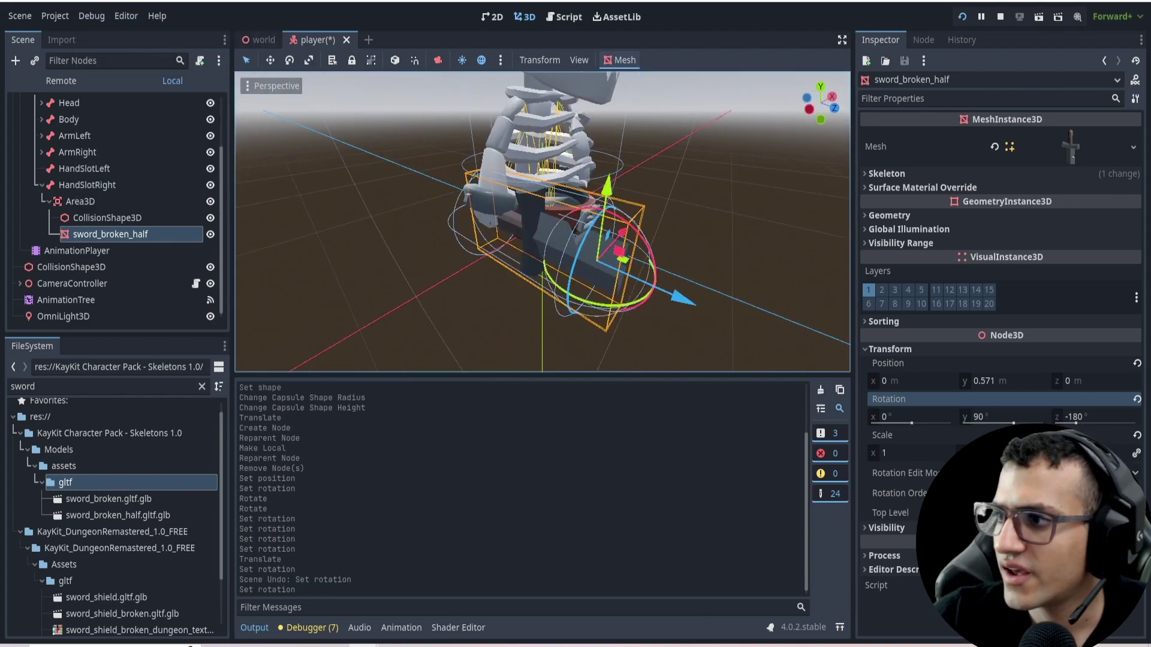
{"action": "key", "text": "ctrl+F3"}
- In Attack_state.gd, edit the AnimationTree line in _physics_process, then run the game
{"action": "left_click", "coordinate": [281, 100]}
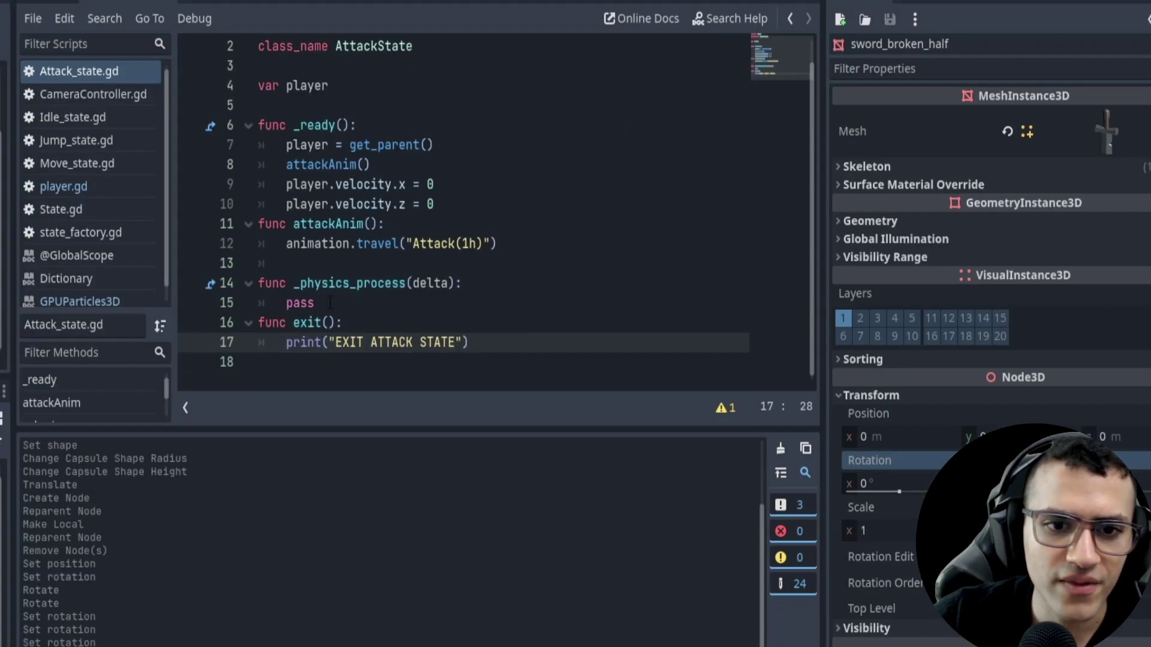
{"action": "left_click", "coordinate": [443, 279]}
{"action": "double_click", "coordinate": [449, 303]}
{"action": "double_click", "coordinate": [321, 244]}
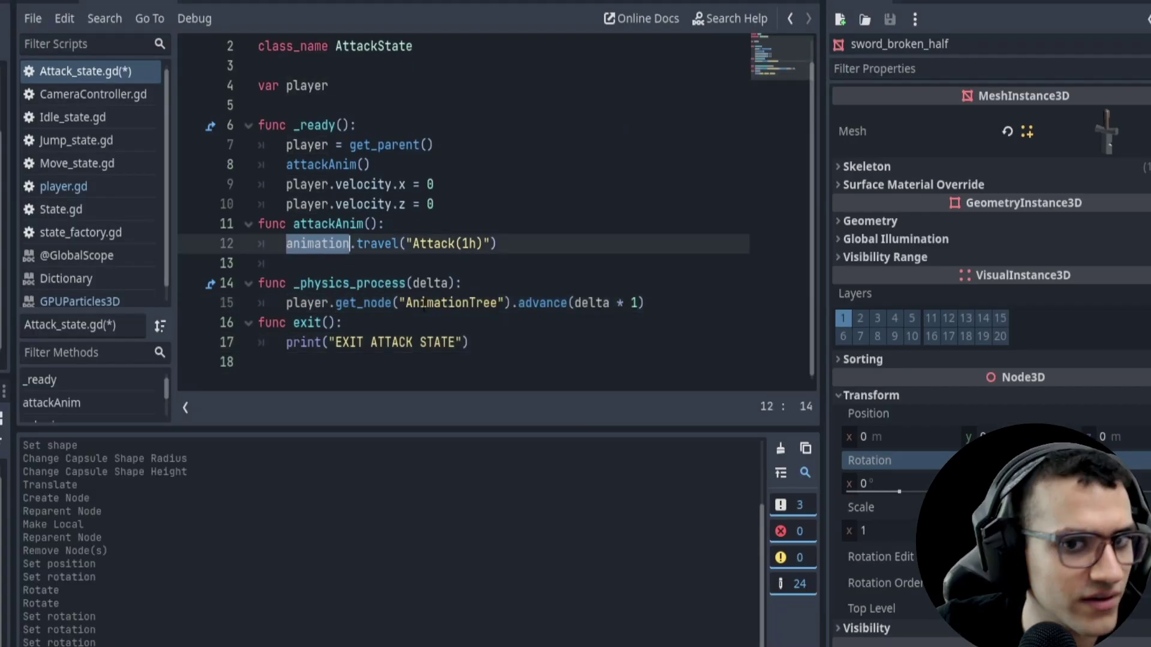
{"action": "left_click_drag", "start_coordinate": [335, 303], "coordinate": [542, 304]}
{"action": "left_click", "coordinate": [576, 302]}
{"action": "key", "text": "F5"}
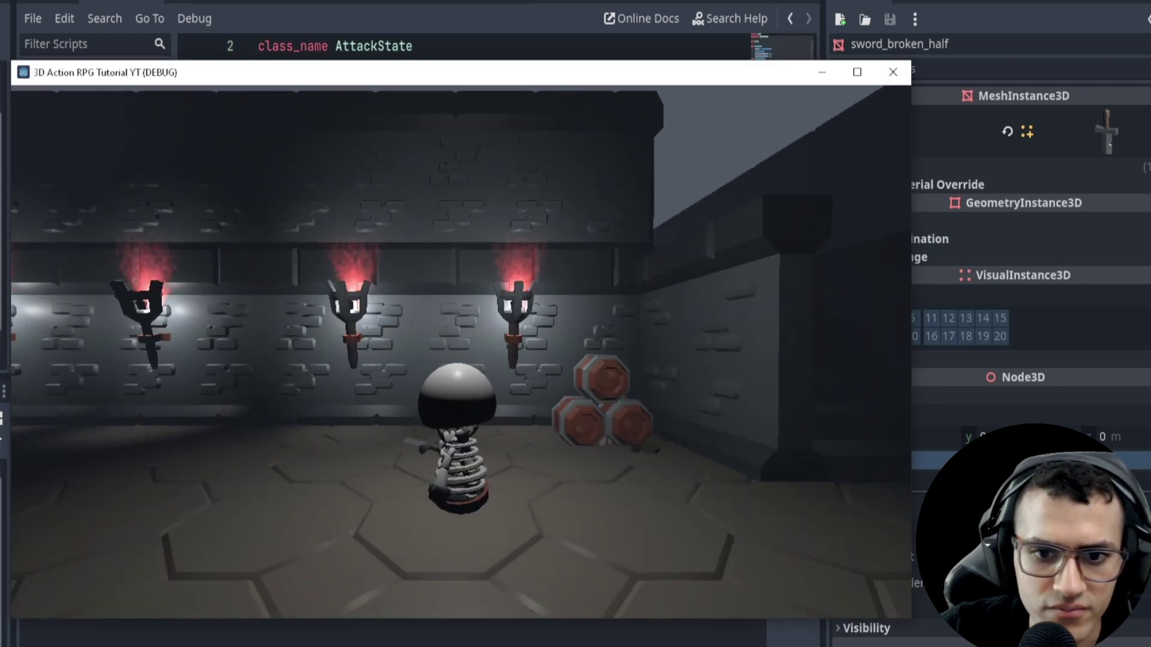
- Change the advance multiplier to delta * 0.1 and run the game again
{"action": "left_click", "coordinate": [639, 303]}
{"action": "key", "text": "Left"}
{"action": "type", "text": "0."}
{"action": "key", "text": "F5"}
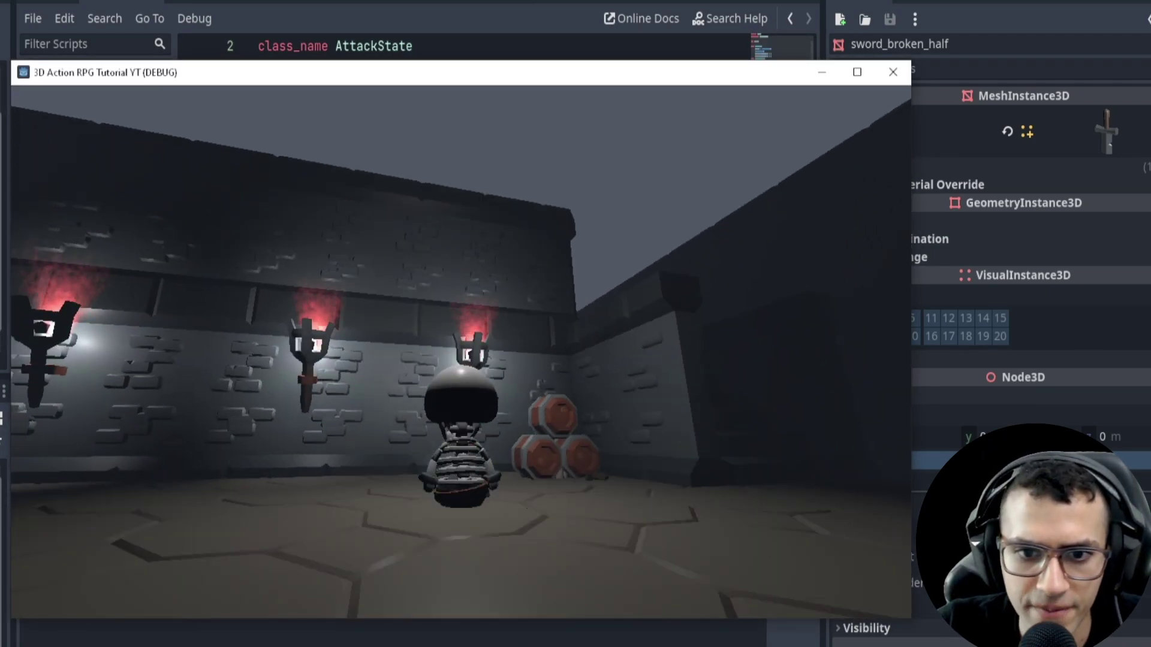
{"action": "key", "text": "F8"}
{"action": "key", "text": "F5"}
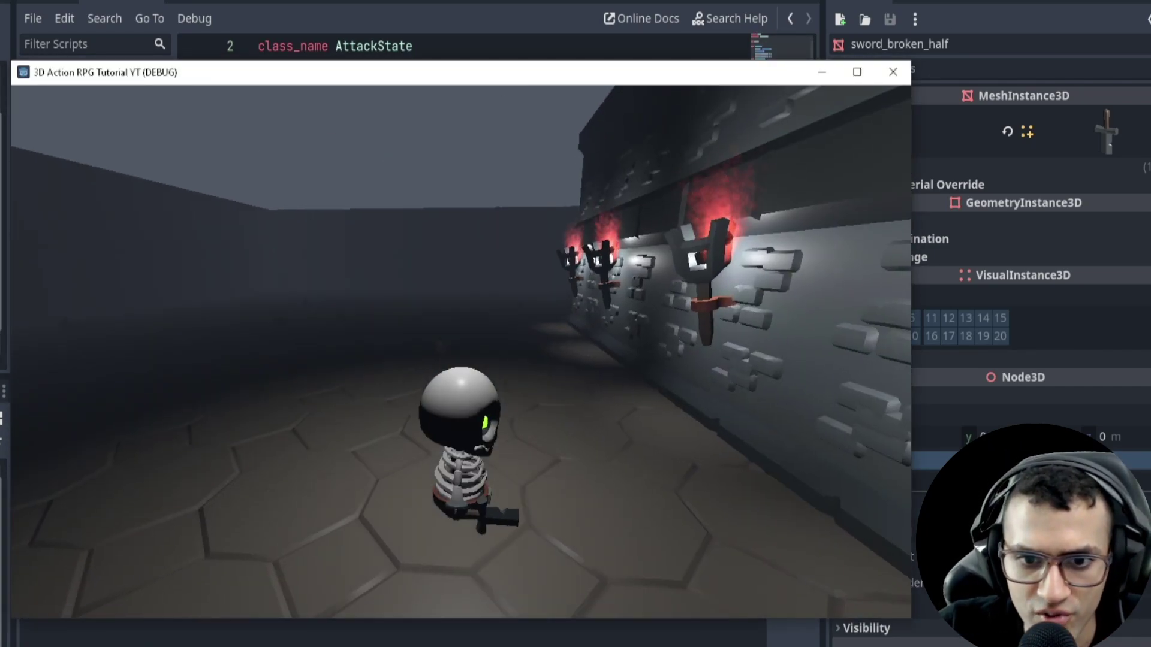